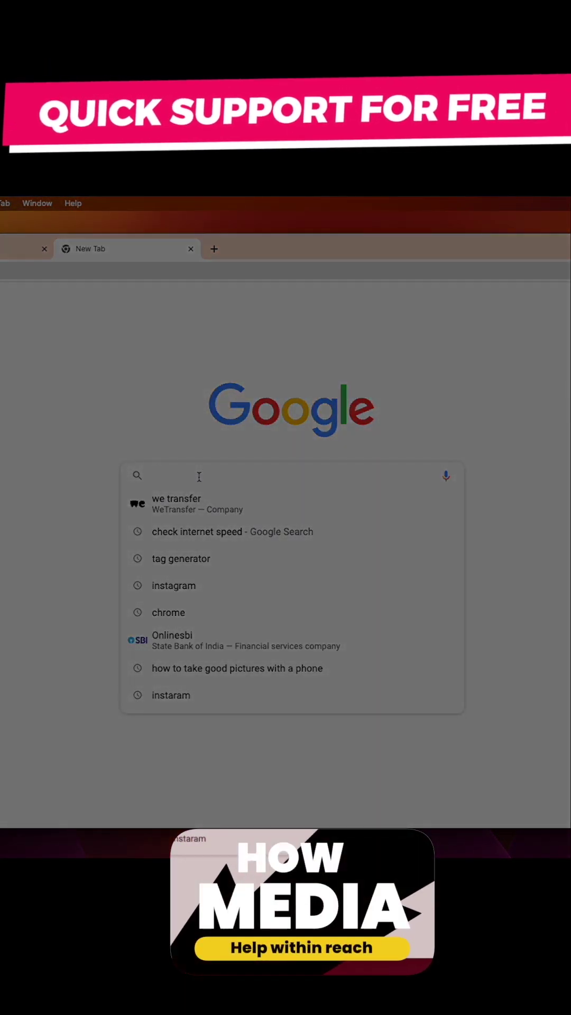
- Search Google for 'Mac issues with AVCHD'
text(Mac i)
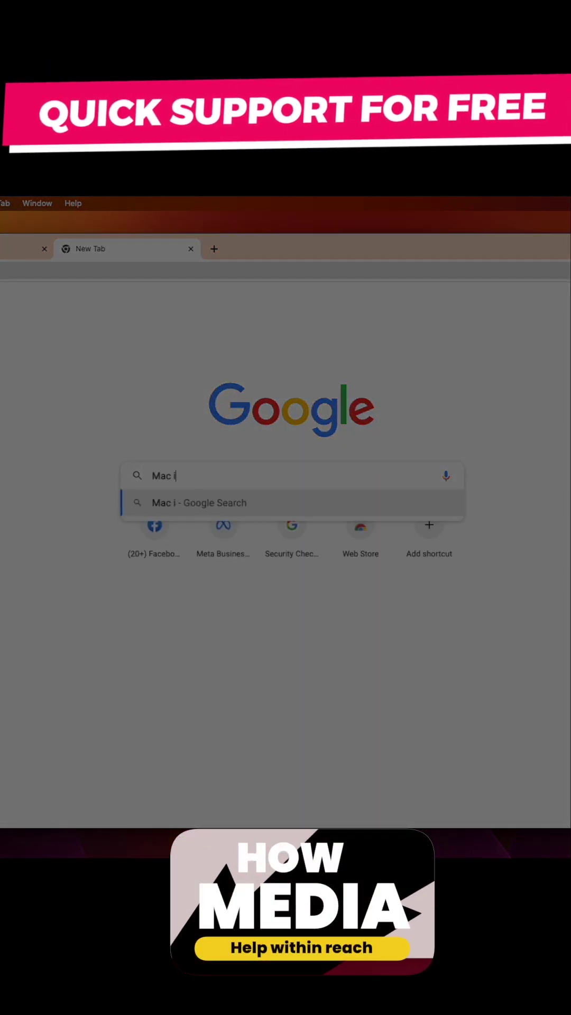
text(ssues)
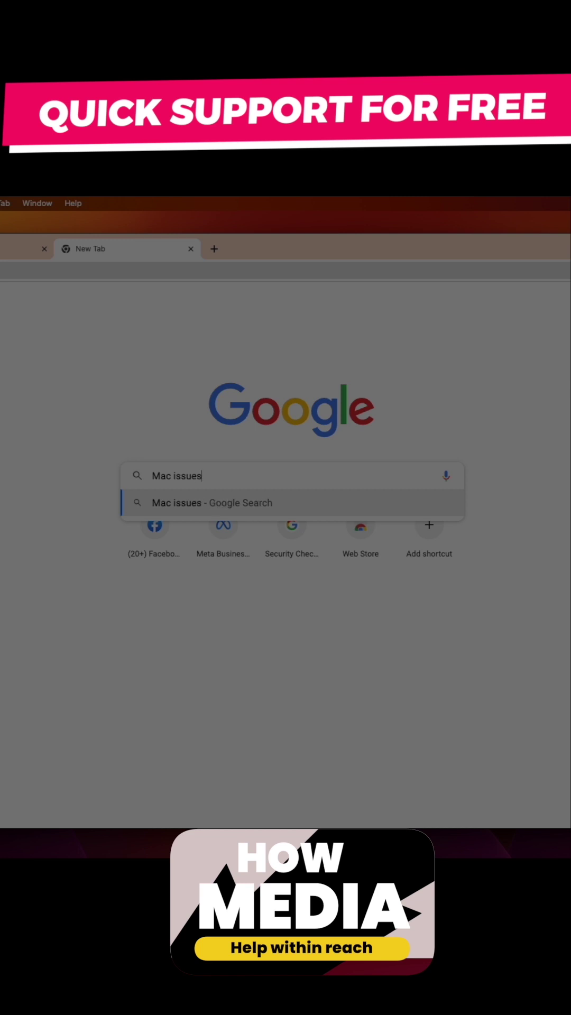
text( with A)
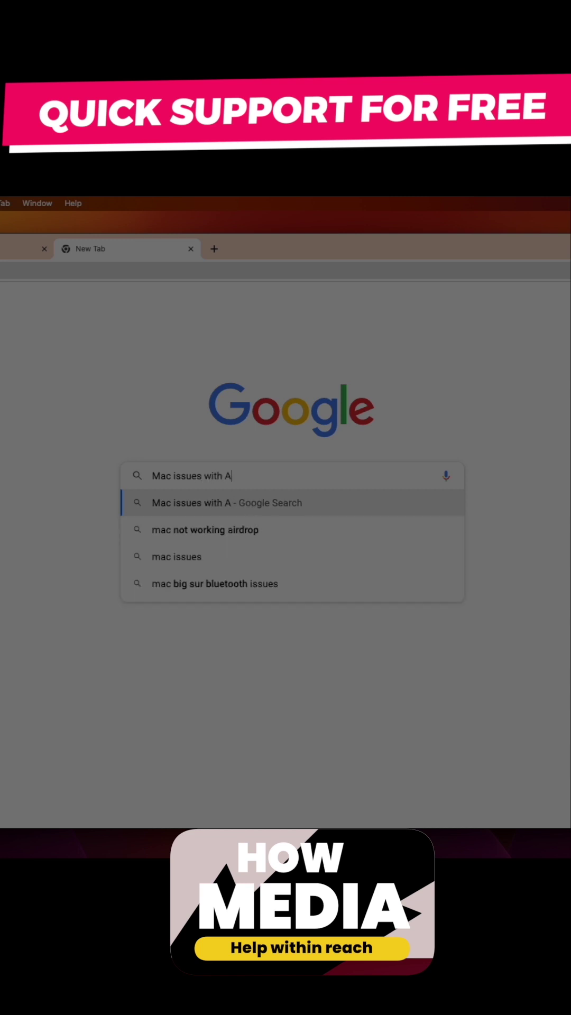
text(VCHD)
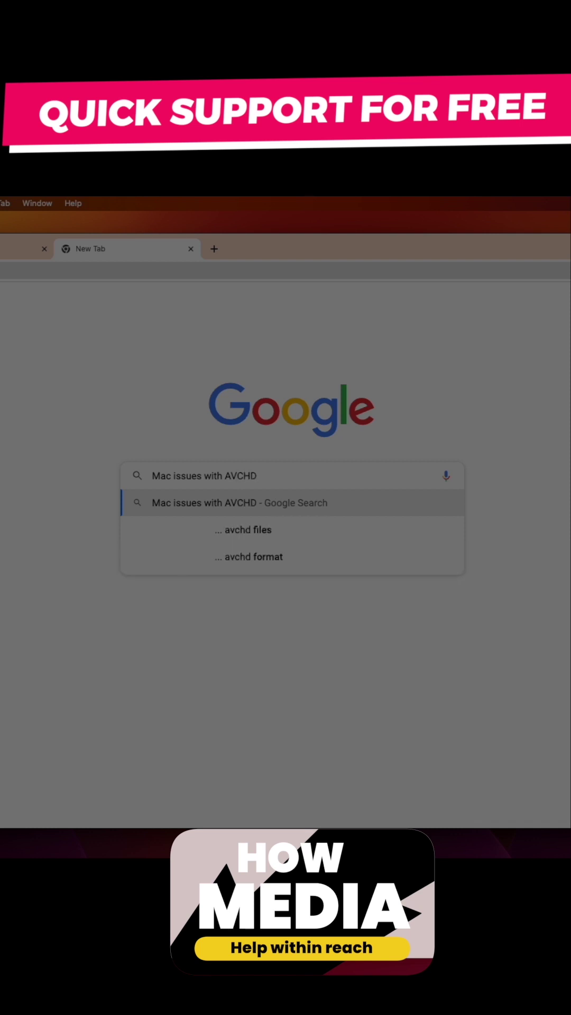
key(Return)
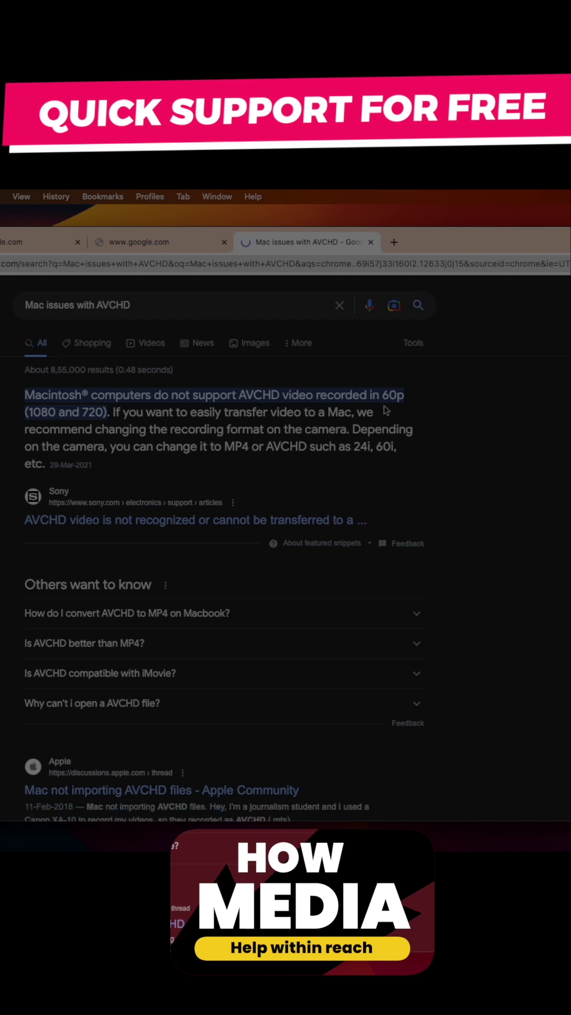
- Dismiss the Storm update prompt and turn off its update checks
click(255, 343)
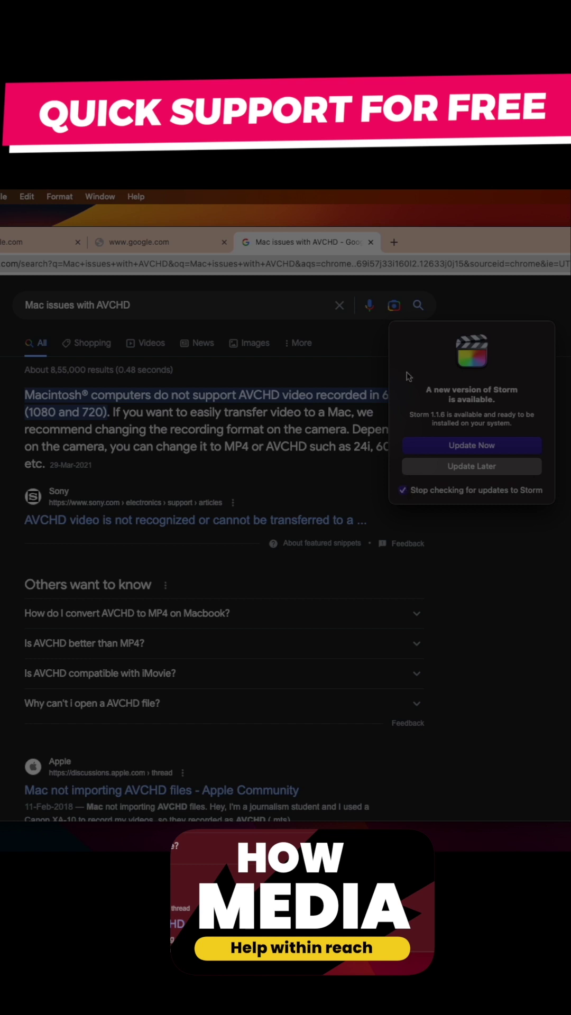
click(455, 467)
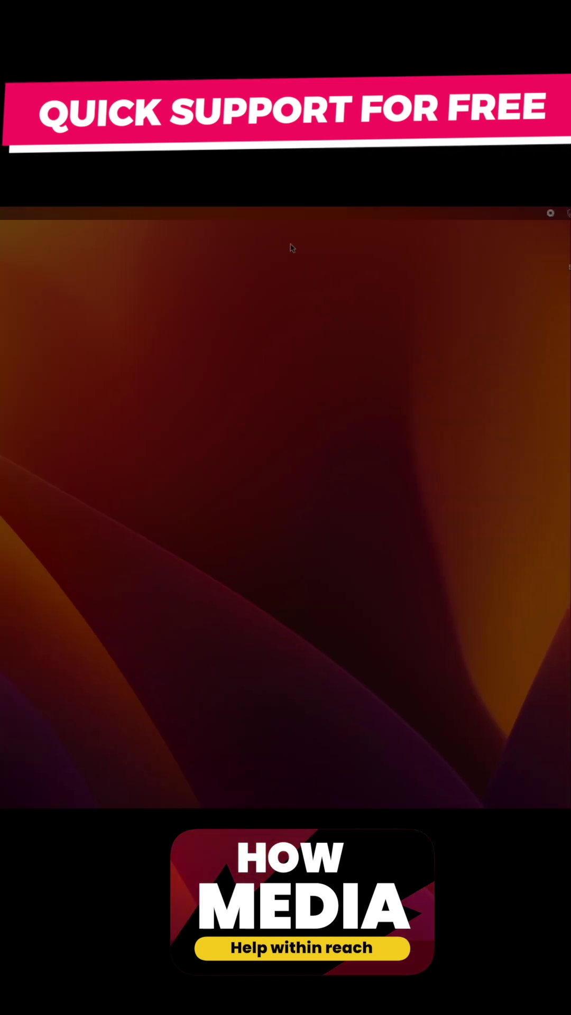
- Make a new desktop folder and paste the nine copied .MTS clips into it
right_click(449, 280)
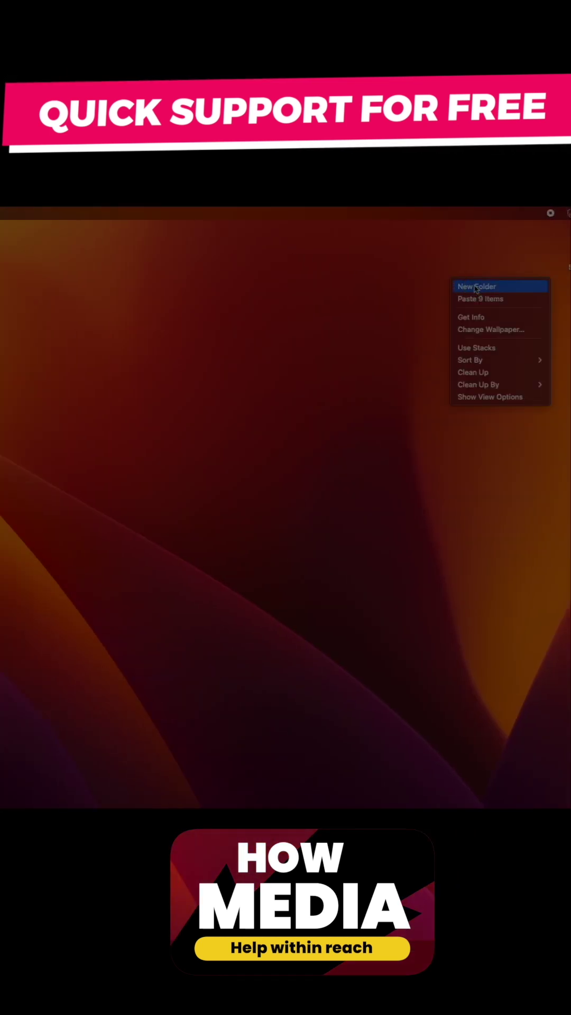
click(476, 288)
double_click(436, 278)
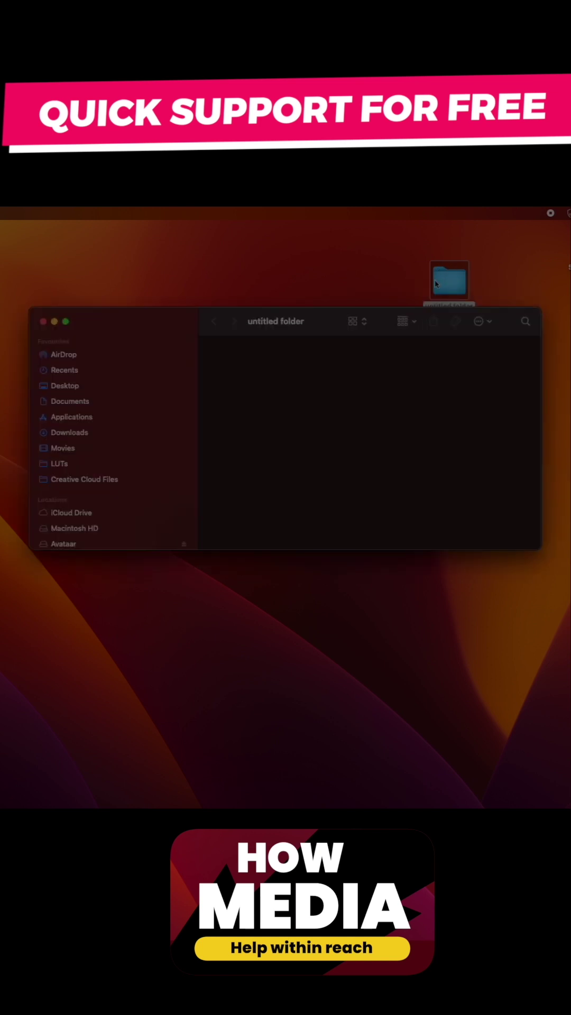
right_click(246, 381)
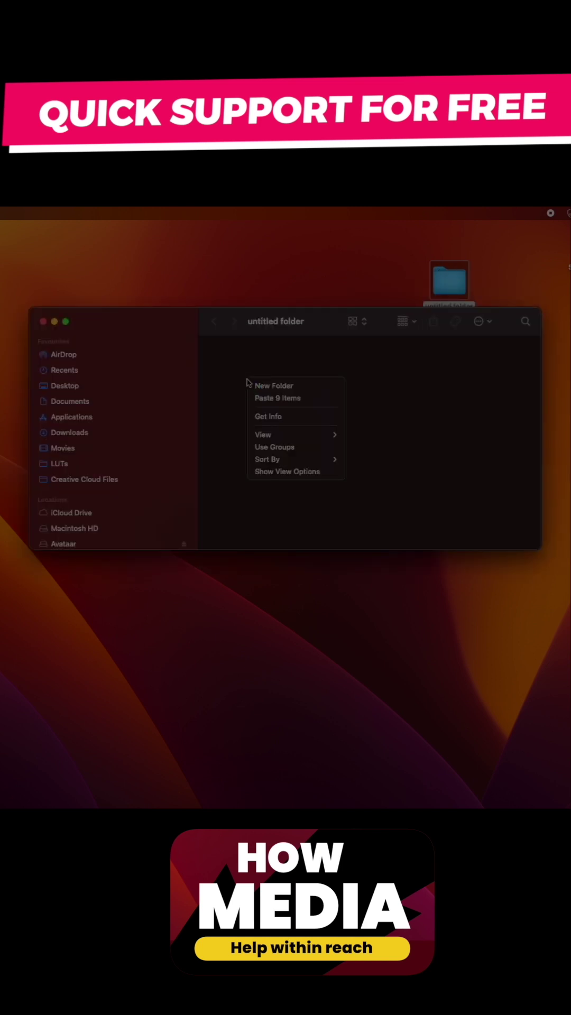
click(265, 398)
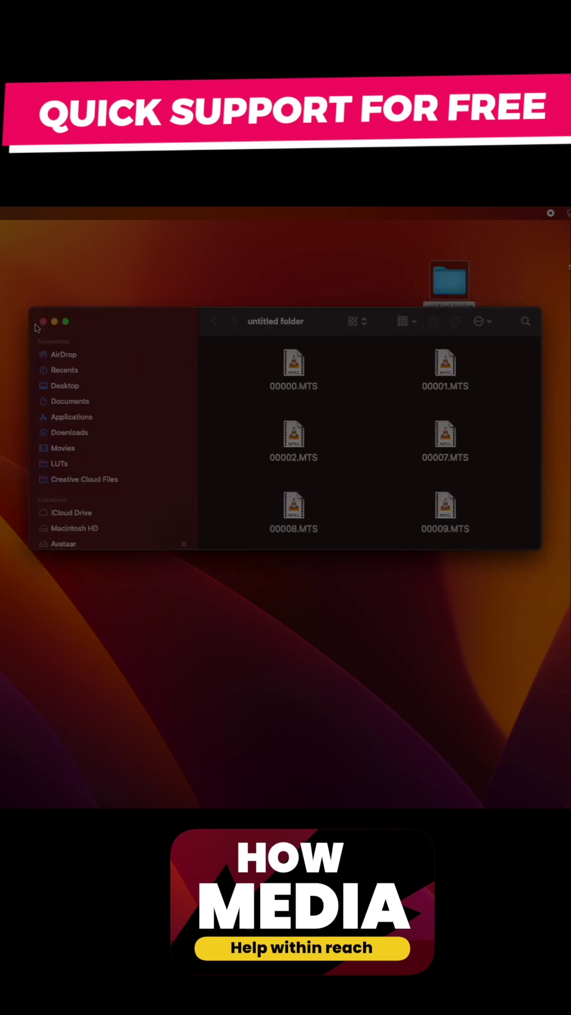
click(42, 321)
- Rename the untitled folder to 'AVCHD'
right_click(373, 388)
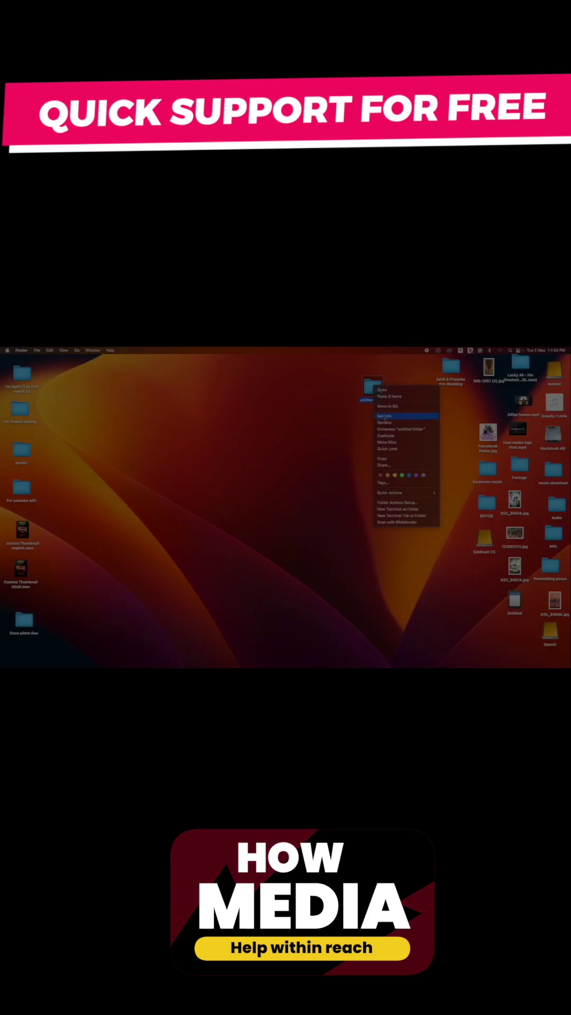
click(375, 416)
text(AVCHD)
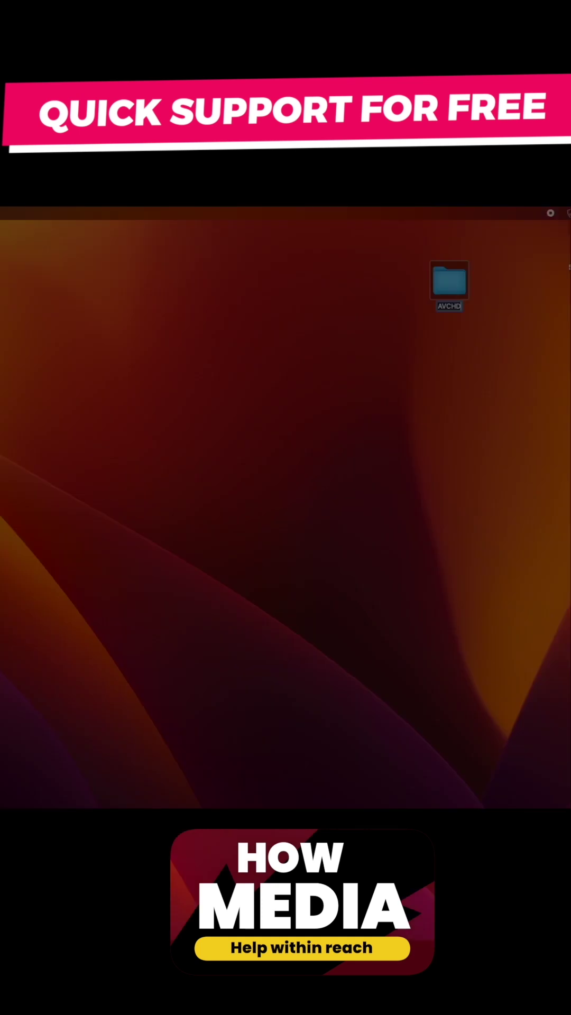
click(446, 336)
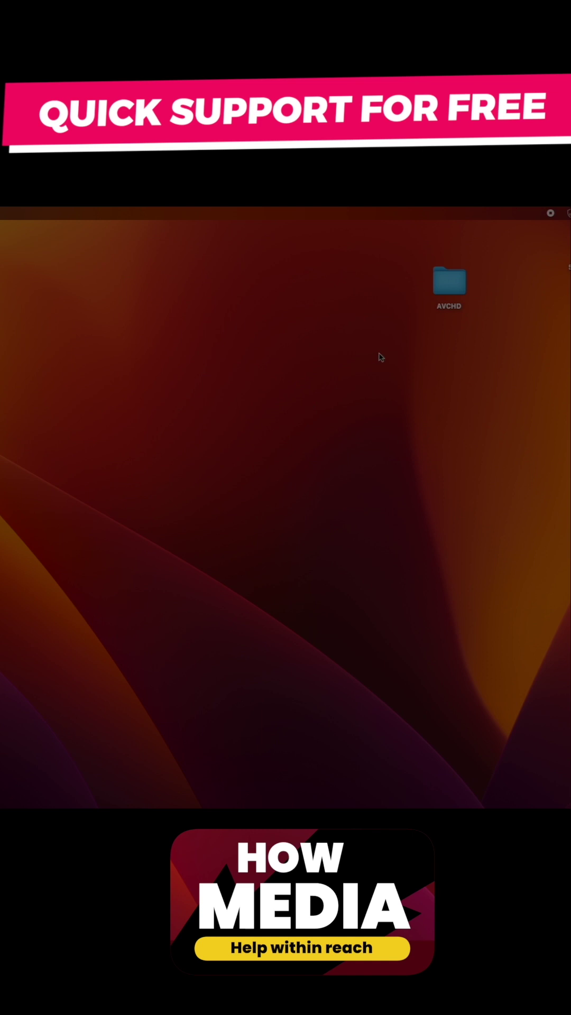
- Launch HandBrake from Spotlight by searching 'handbra'
key(super+space)
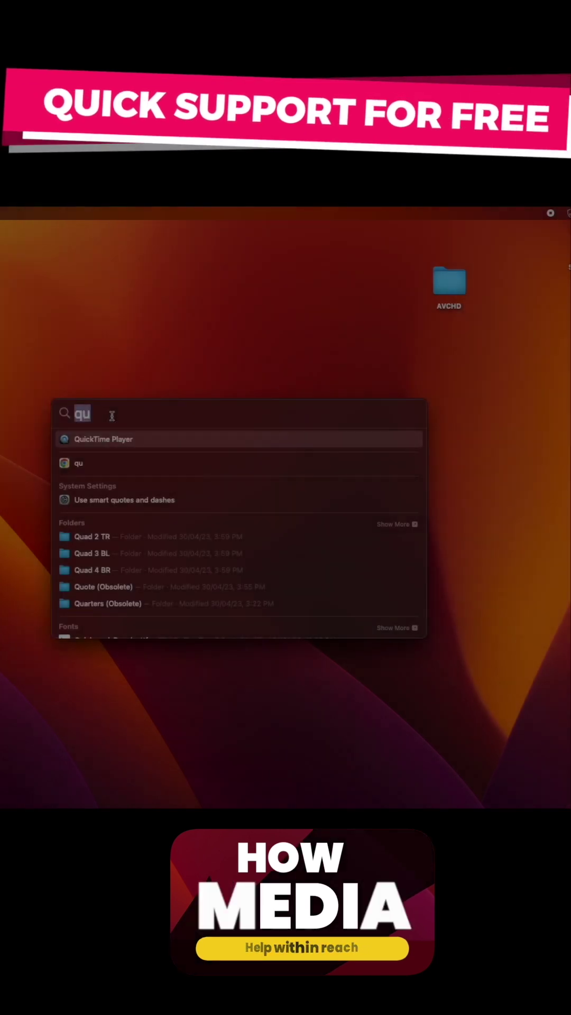
text(han)
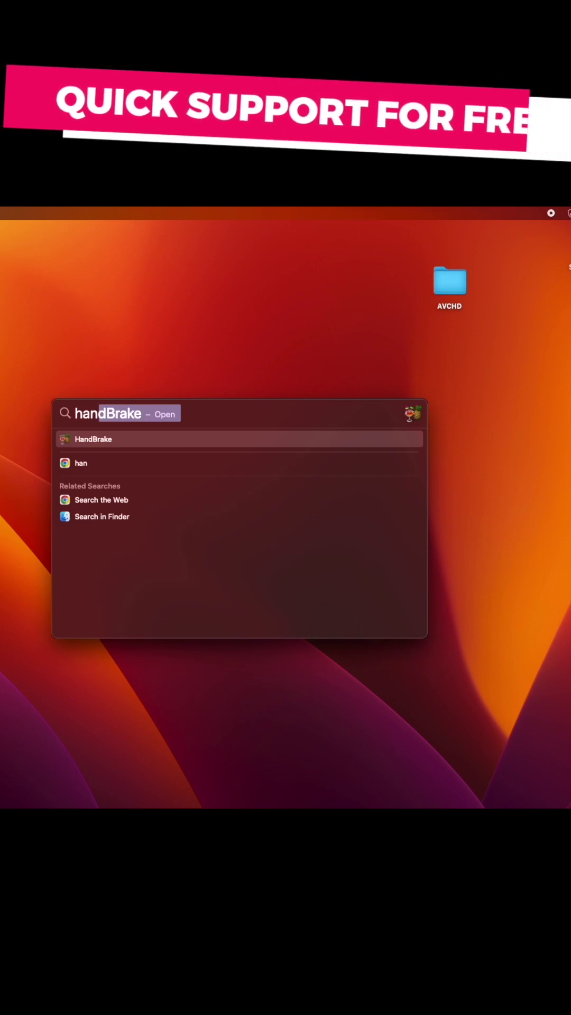
text(dbra)
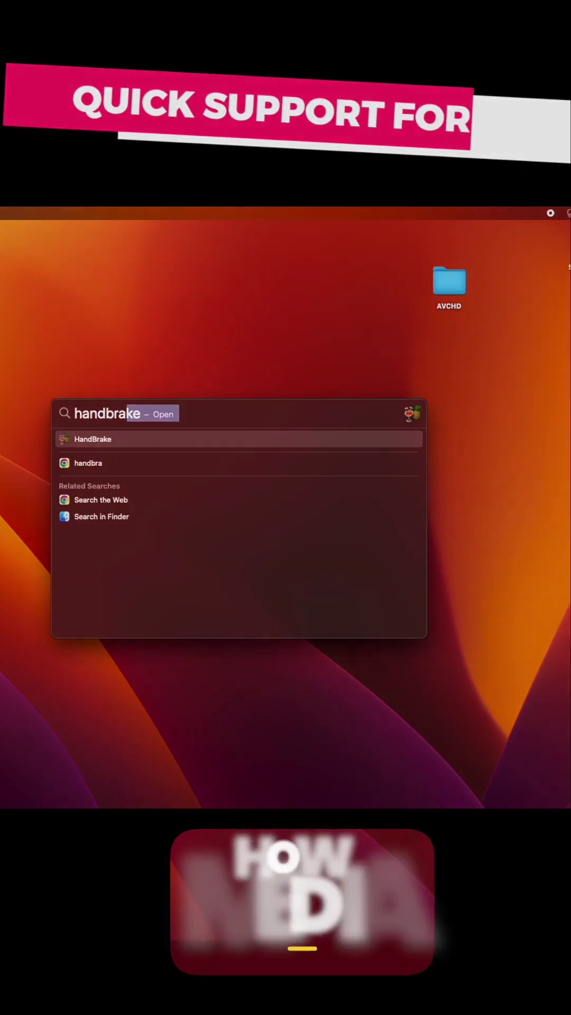
key(Return)
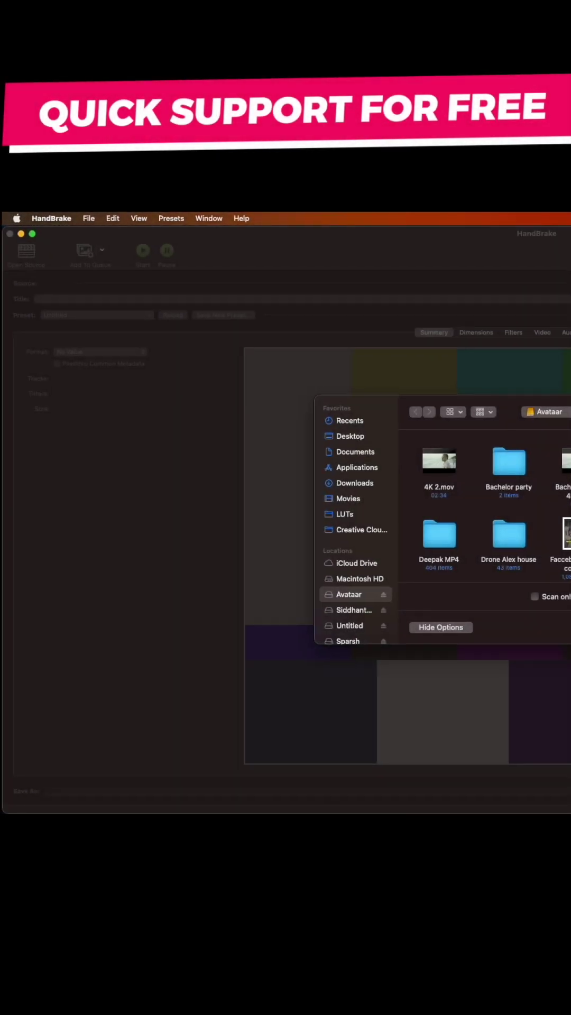
key(Return)
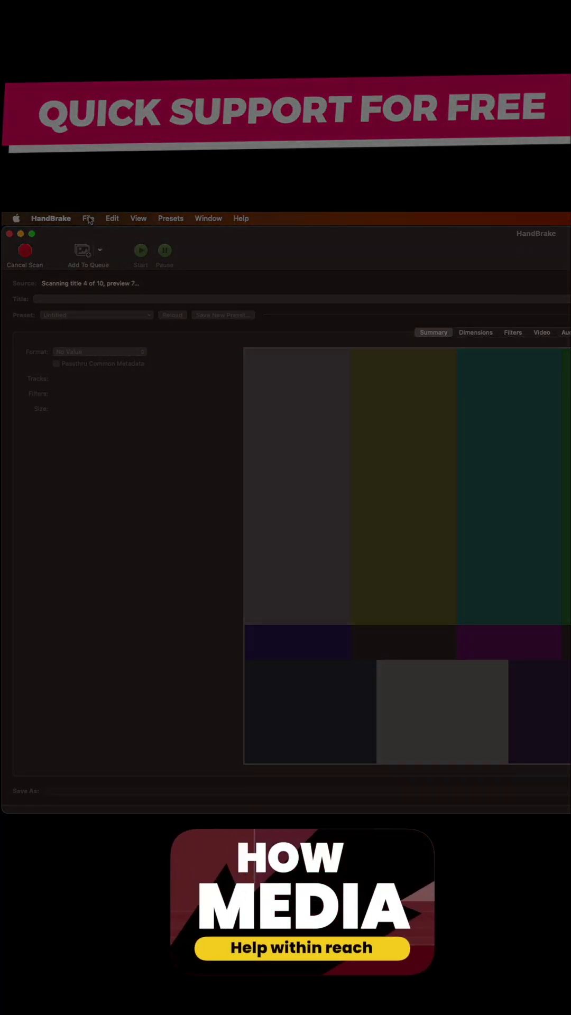
- Open the Desktop's AVCHD folder as HandBrake's source
click(88, 219)
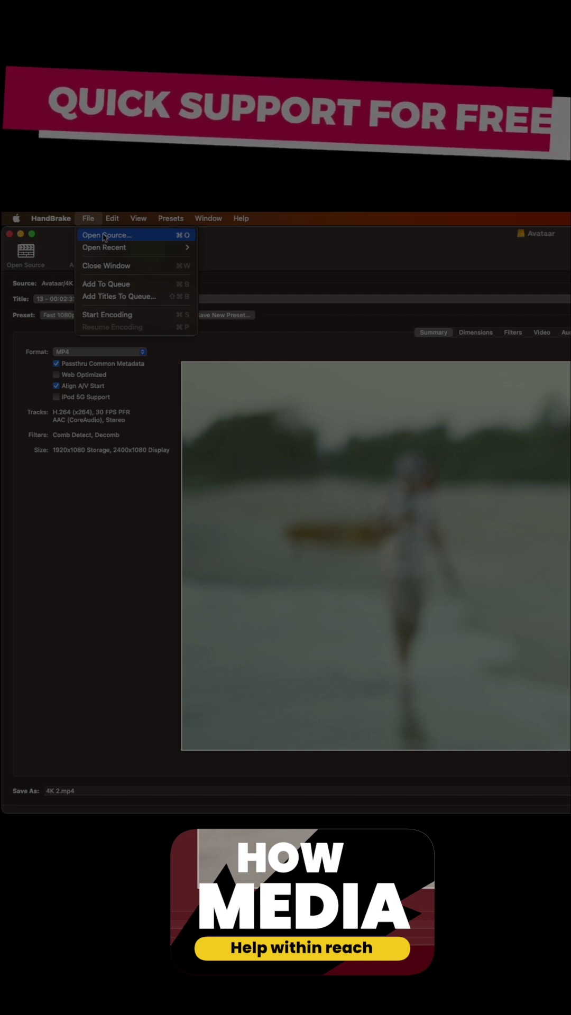
click(104, 236)
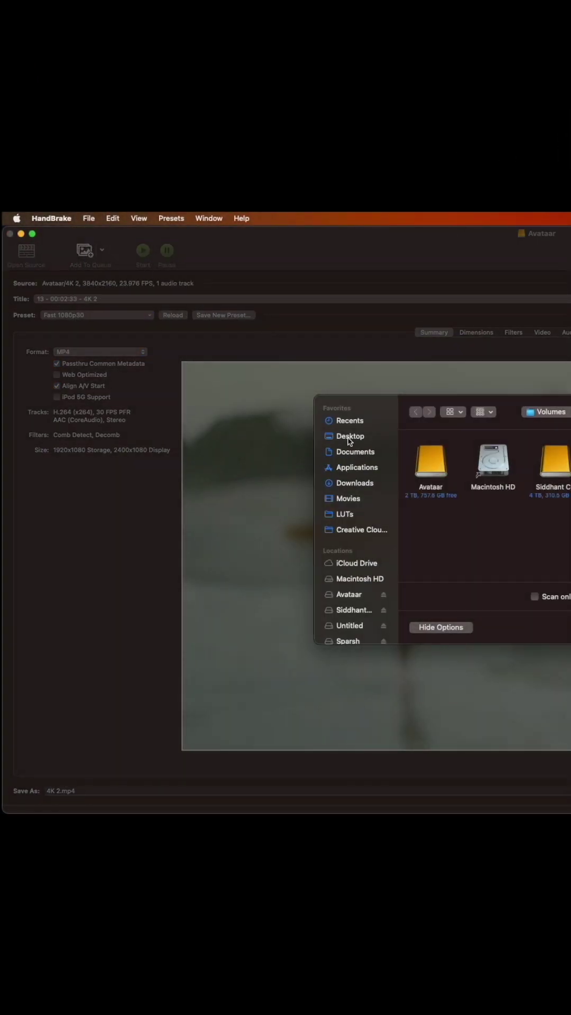
click(348, 436)
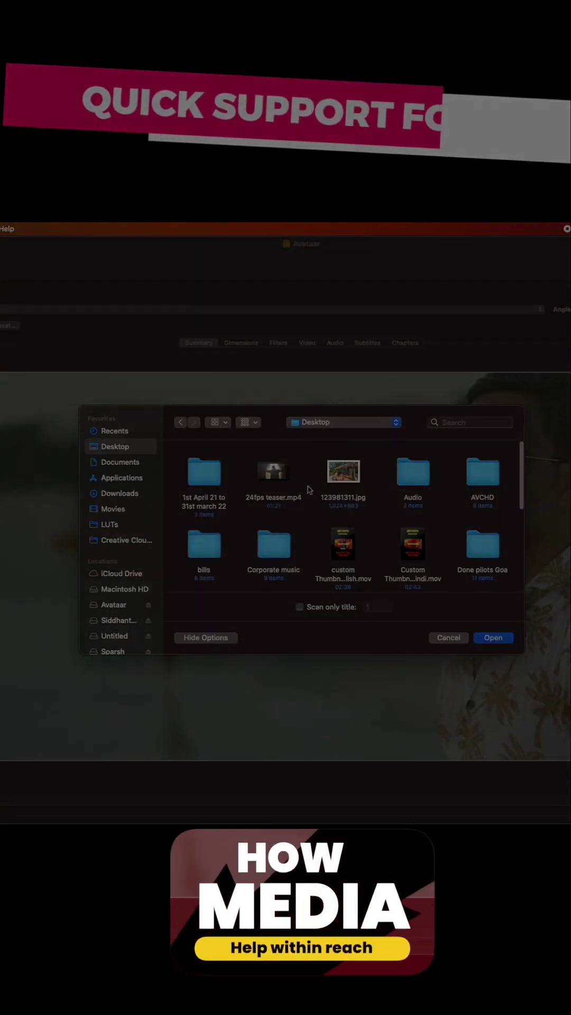
click(482, 475)
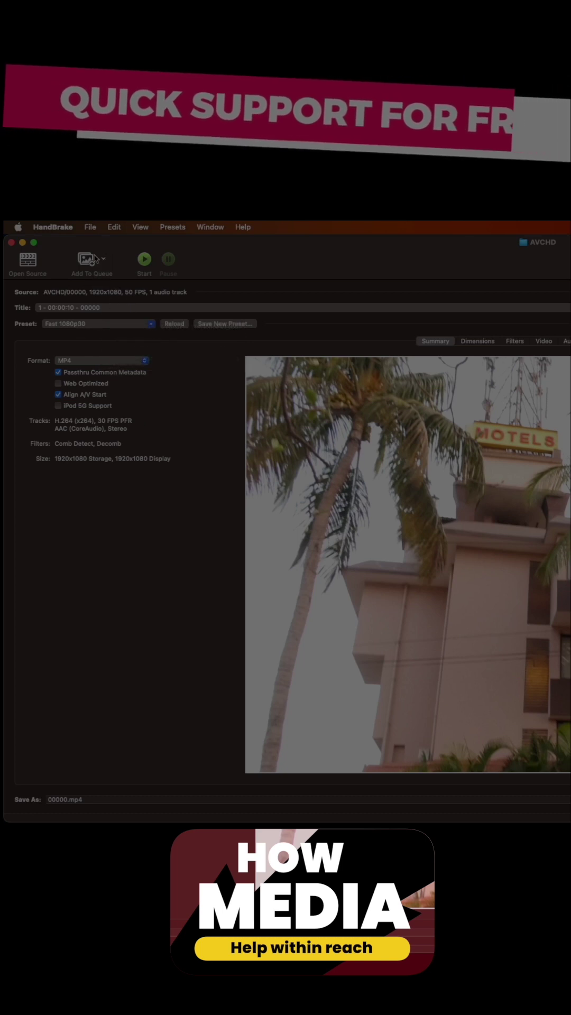
- Add all titles from the AVCHD source to the queue, then close HandBrake
click(104, 259)
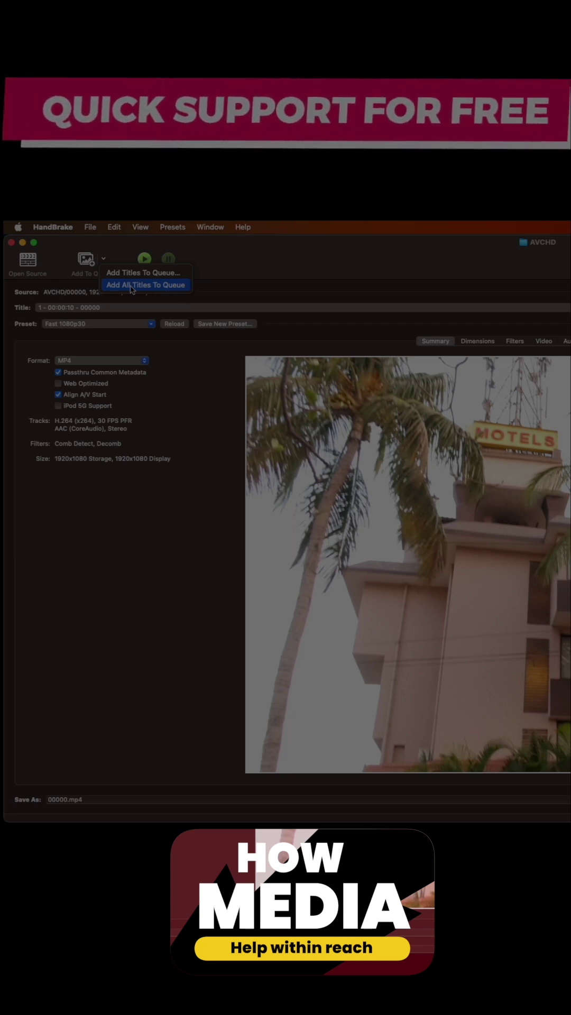
click(132, 289)
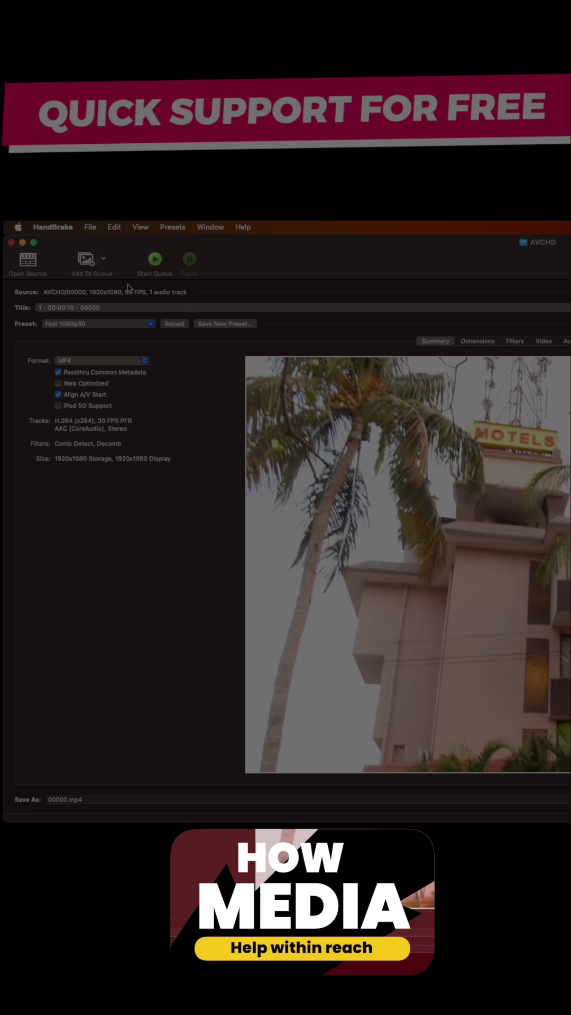
click(104, 259)
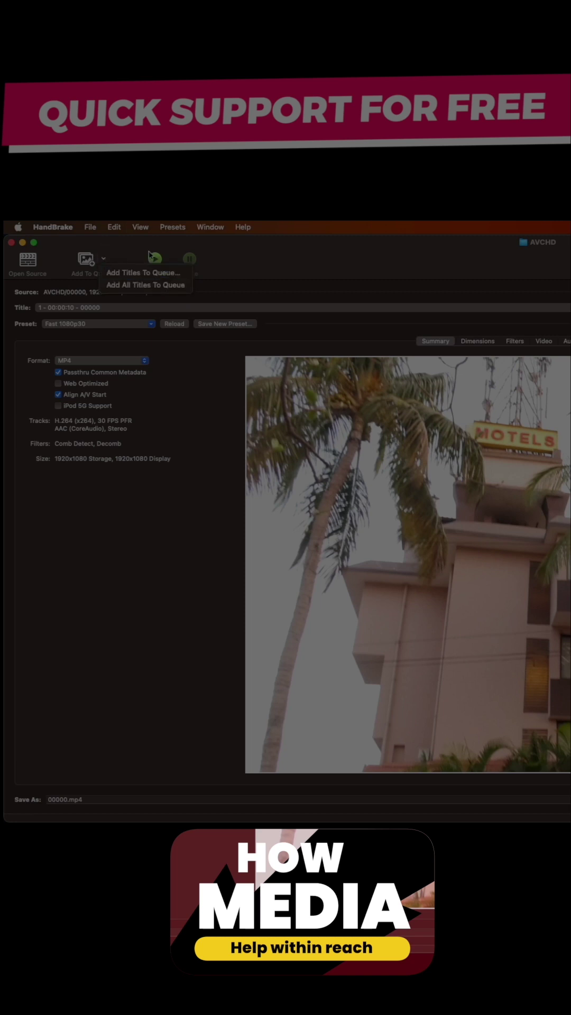
click(152, 259)
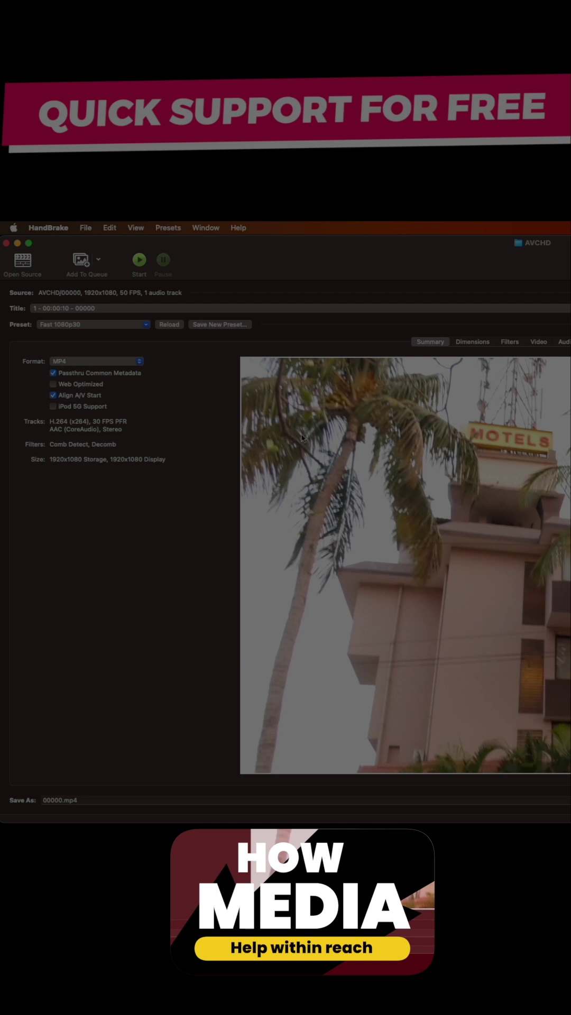
click(6, 243)
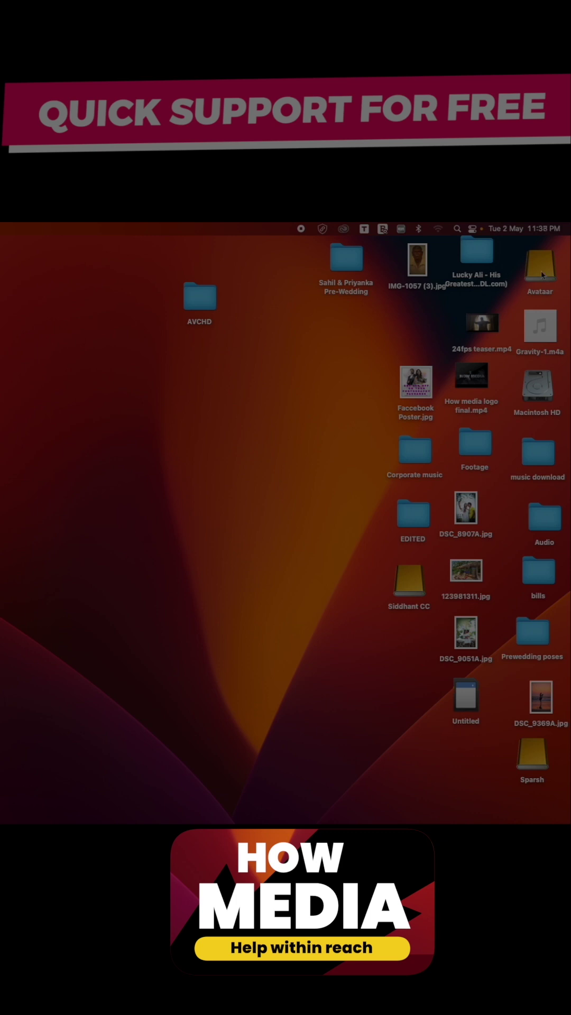
- Open the Macintosh HD drive and go to its Movies folder
click(537, 386)
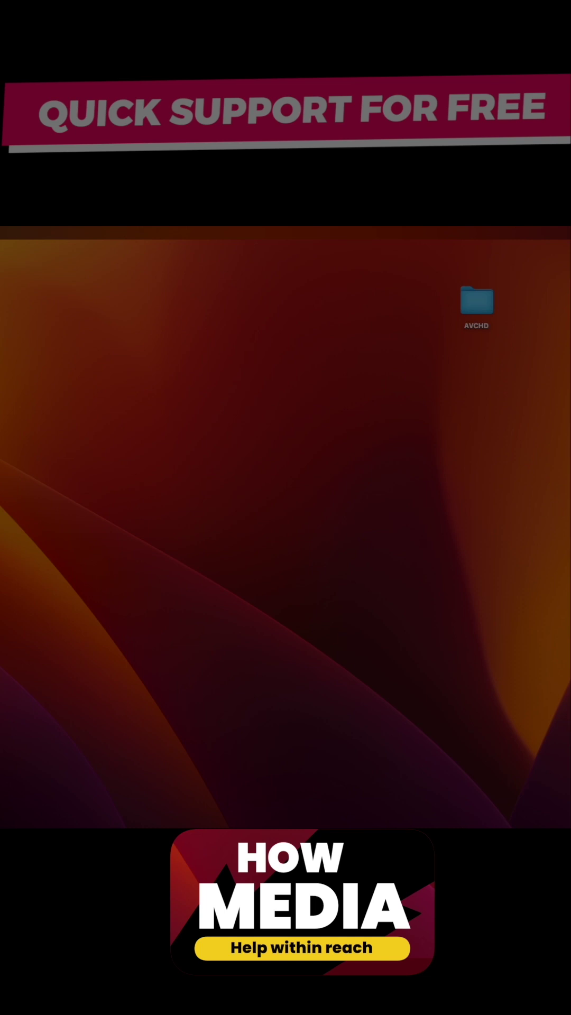
double_click(537, 385)
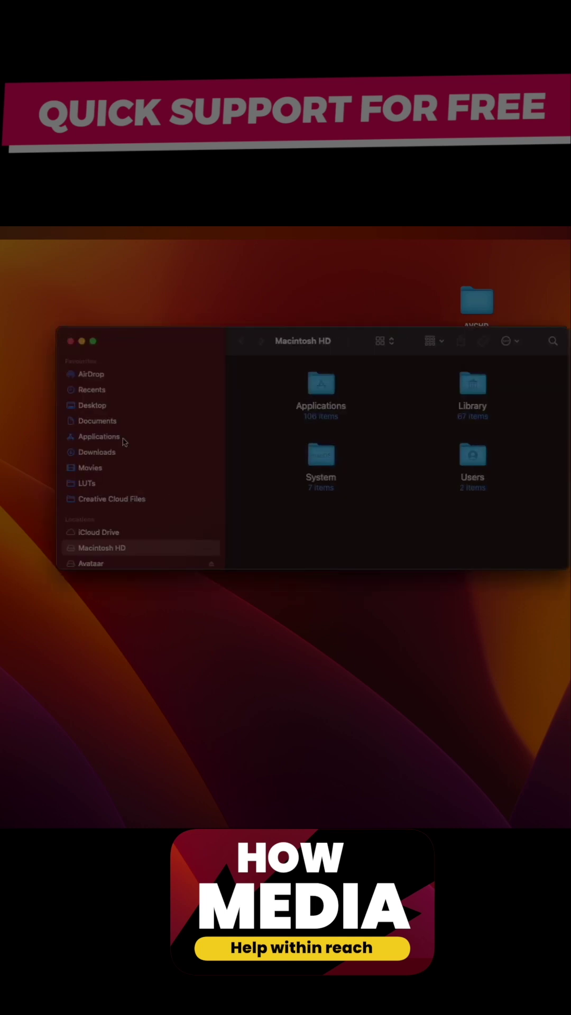
click(95, 468)
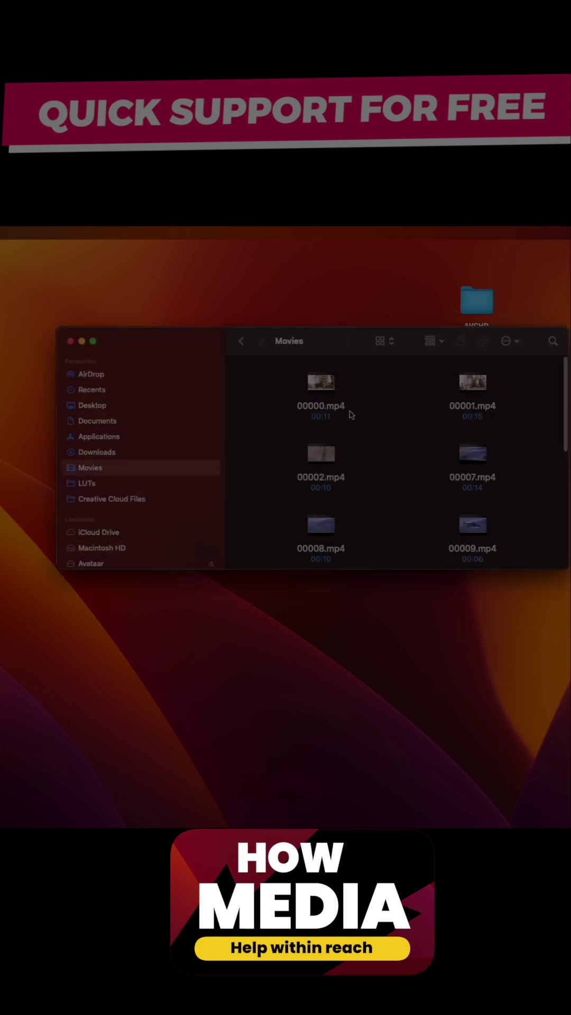
- Preview the converted 00000.mp4 clip in QuickTime
drag(286, 377, 493, 567)
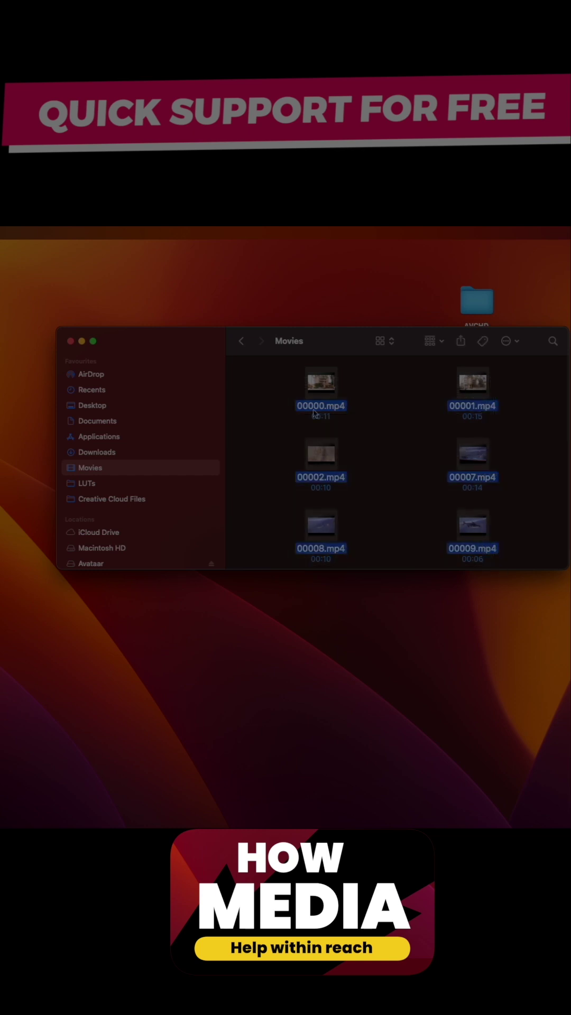
click(281, 390)
click(319, 386)
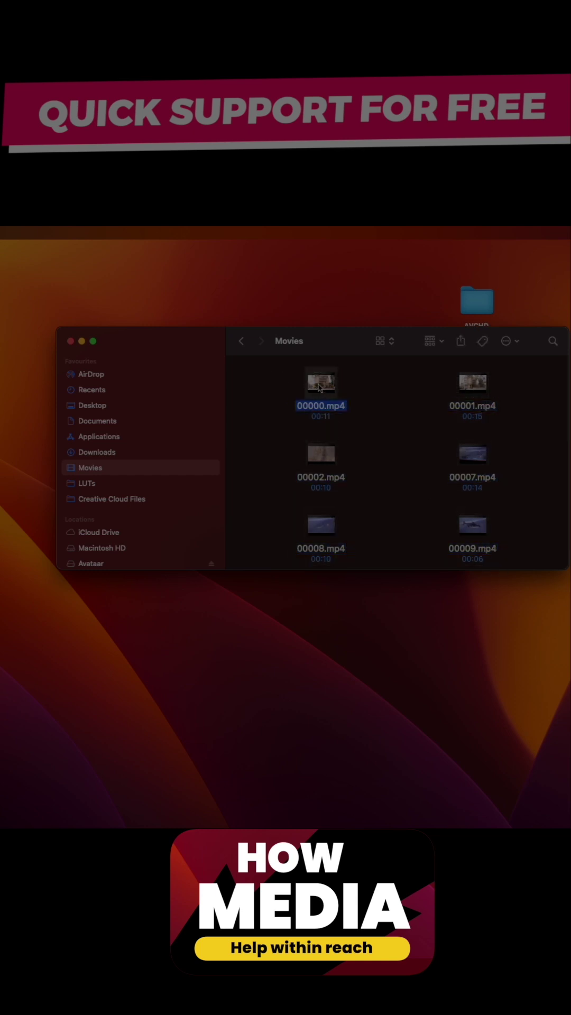
double_click(321, 386)
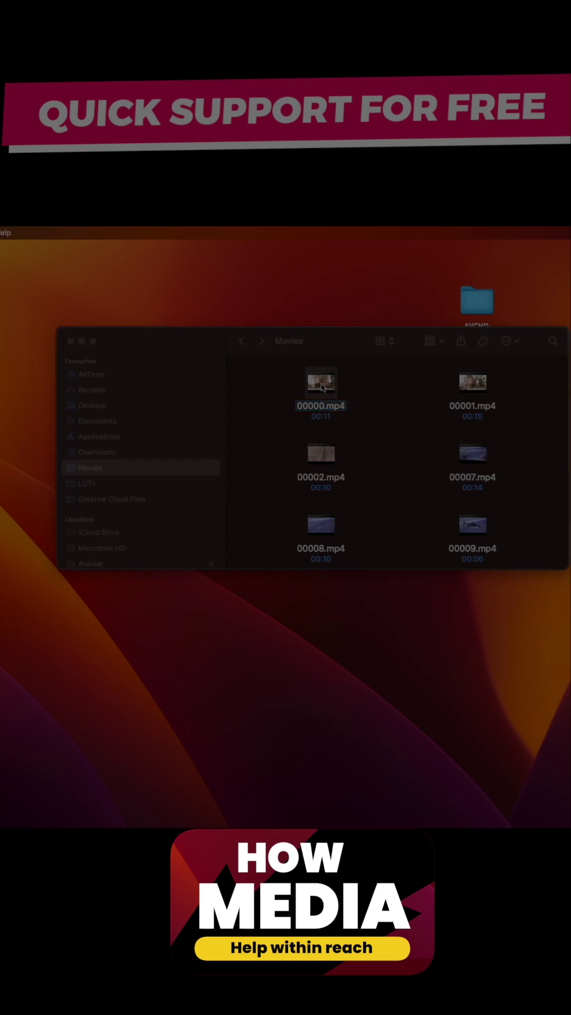
click(328, 709)
- Launch Final Cut Pro by searching 'final' in Spotlight
key(super+space)
click(176, 433)
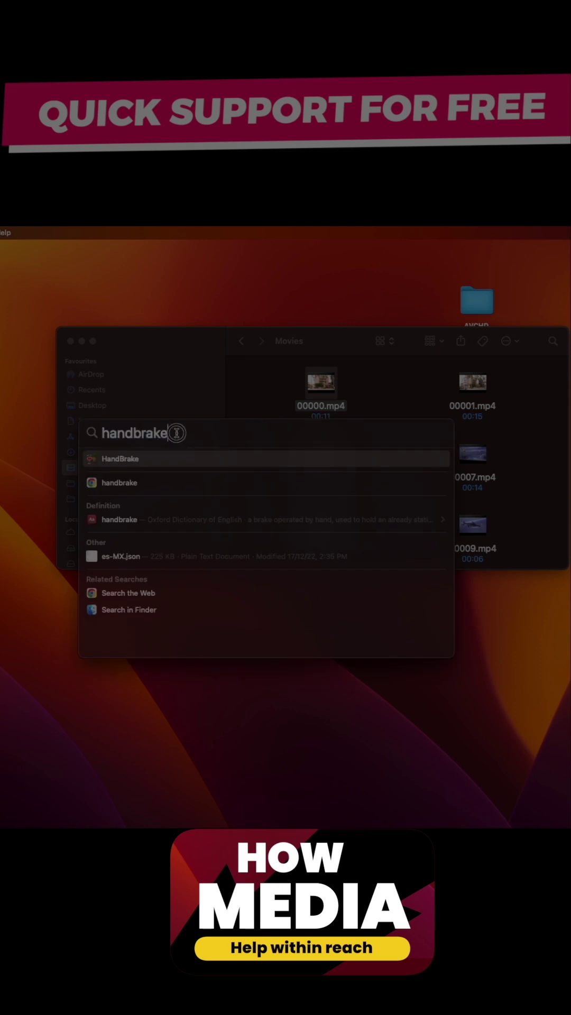
key(BackSpace)
key(BackSpace)
key(BackSpace)
key(BackSpace)
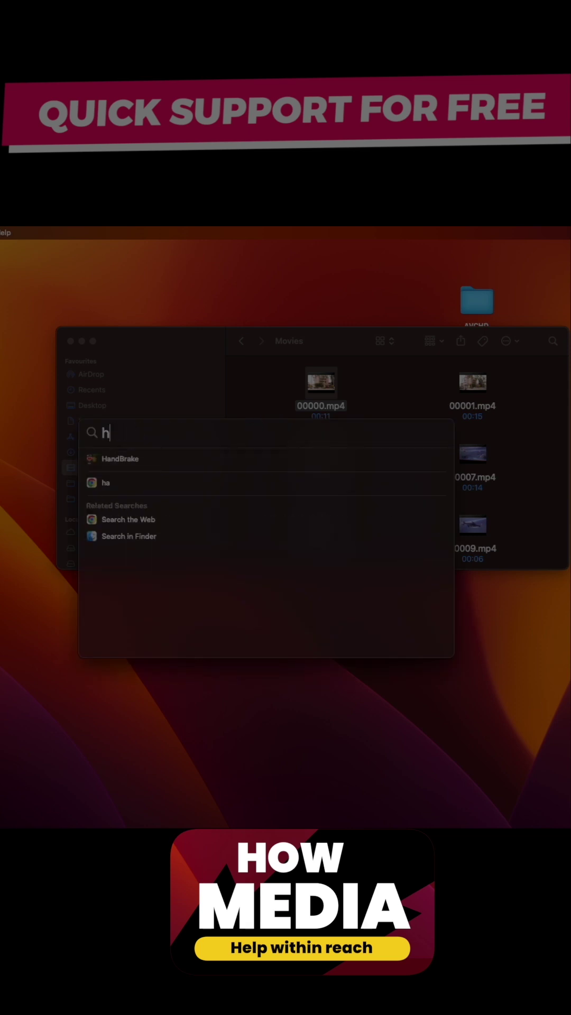
key(BackSpace)
text(final)
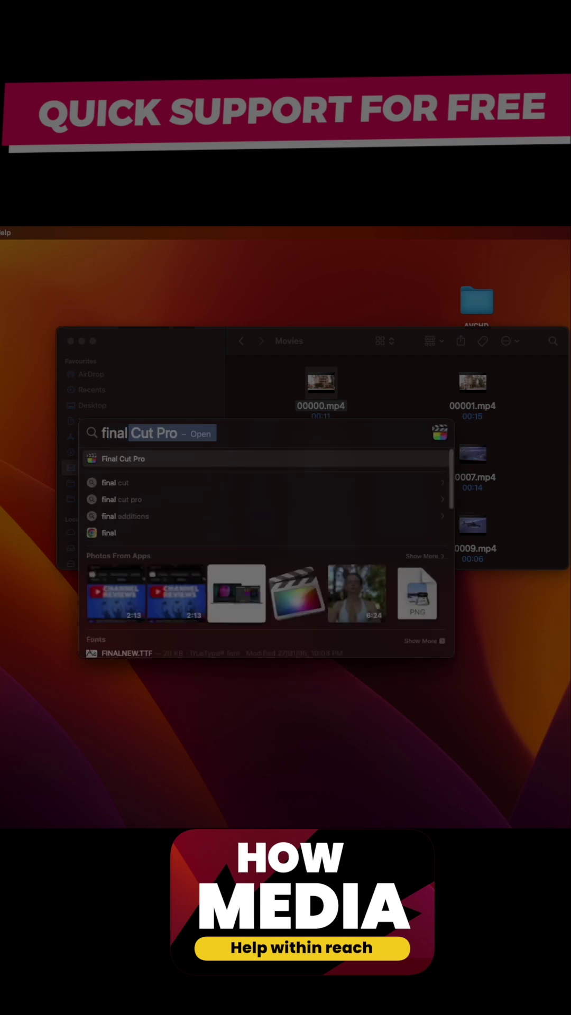
click(115, 460)
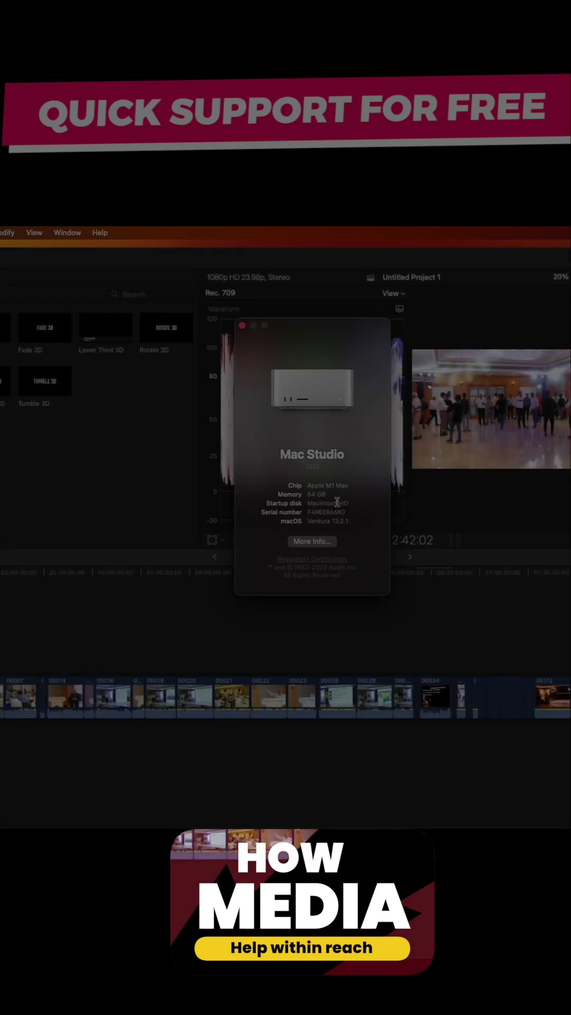
click(242, 325)
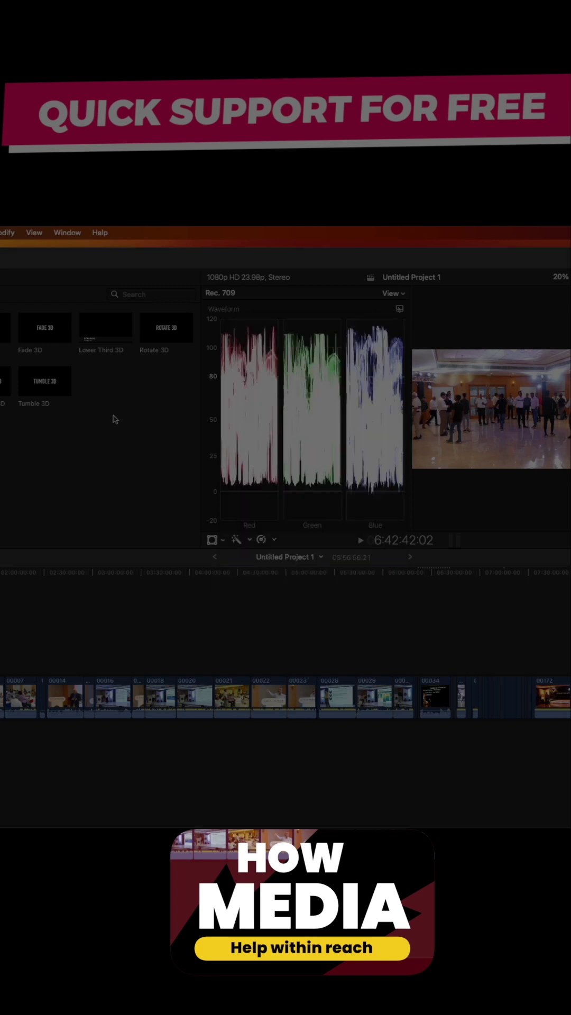
- Select the 2-05-23 event and bring up the browser's import options
click(519, 590)
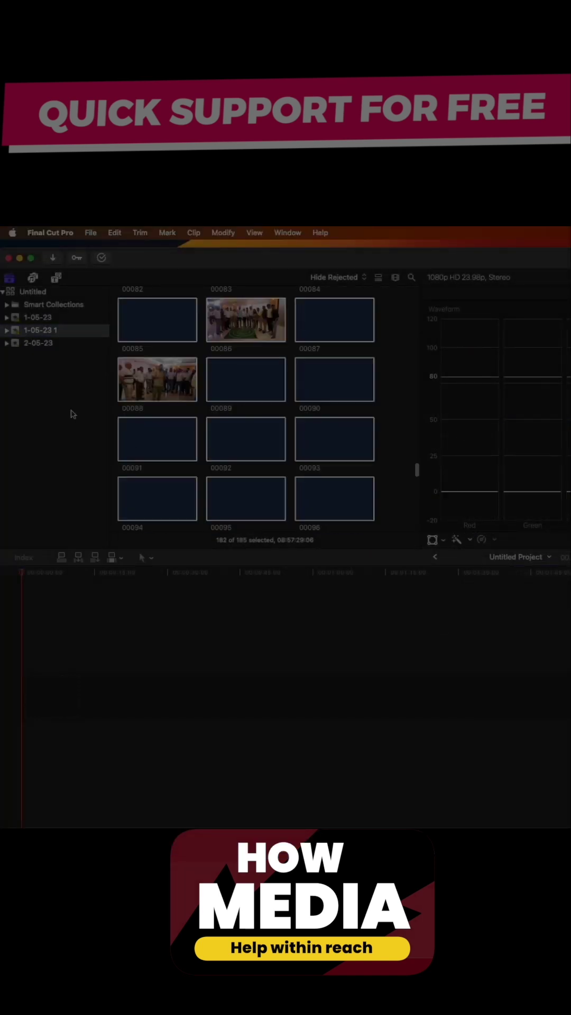
click(34, 345)
right_click(204, 373)
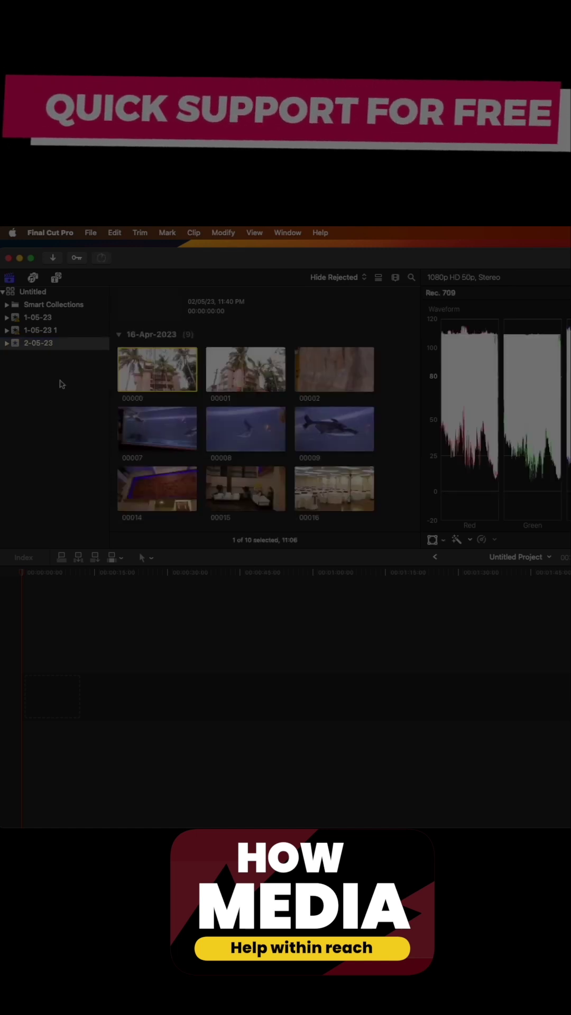
right_click(393, 490)
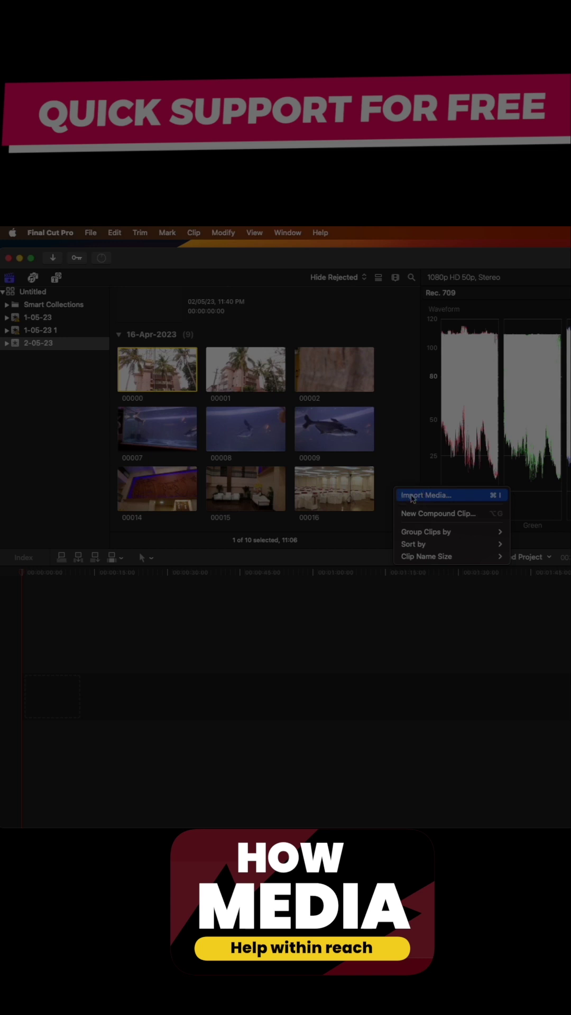
- In Import Media, browse Macintosh HD's Movies folder and select clips 00007.mp4 through 00000.mp4
click(412, 496)
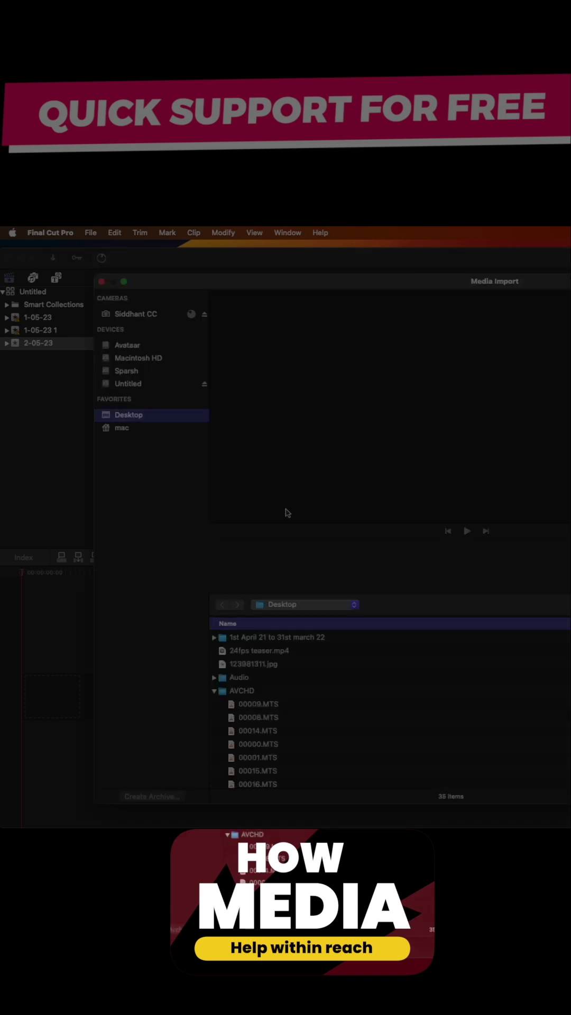
click(129, 360)
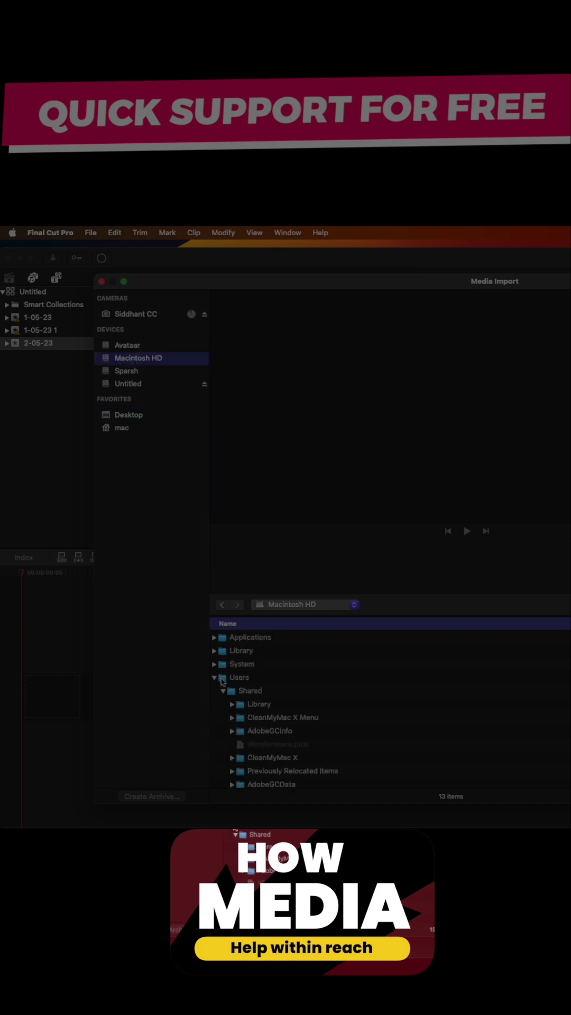
scroll(224, 722, down, 1)
scroll(221, 717, up, 1)
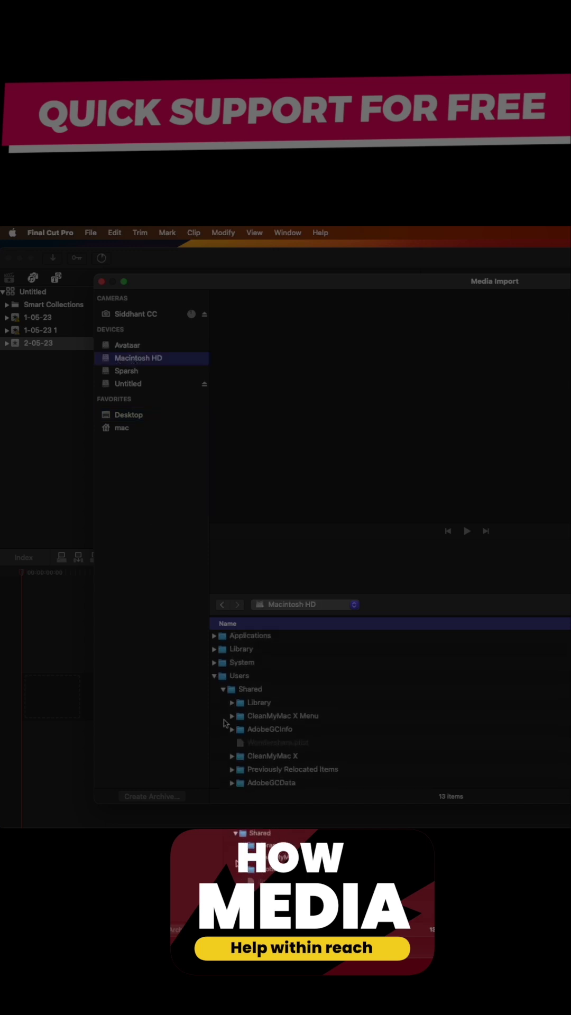
scroll(232, 733, down, 1)
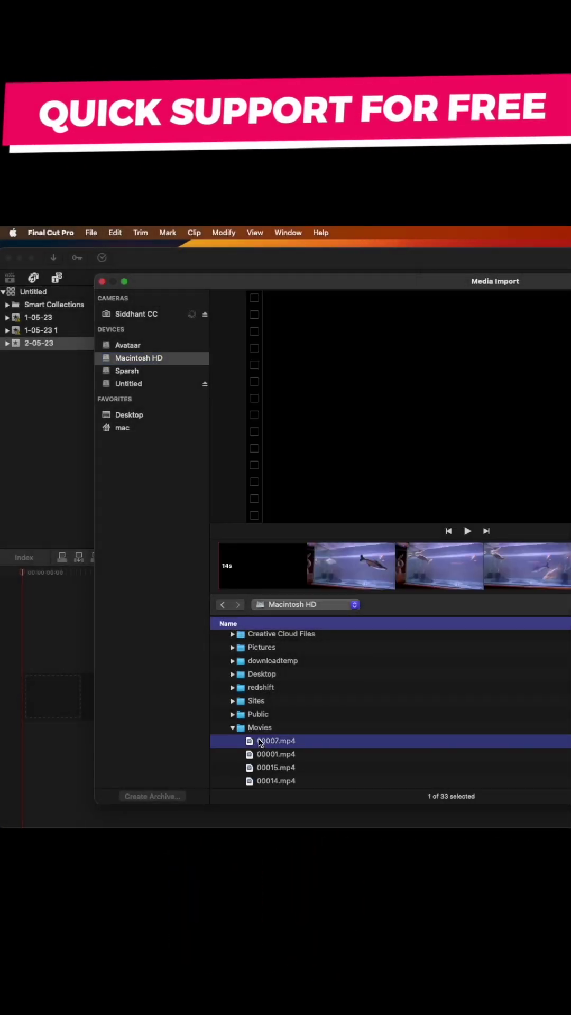
scroll(260, 742, down, 3)
shift+click(261, 726)
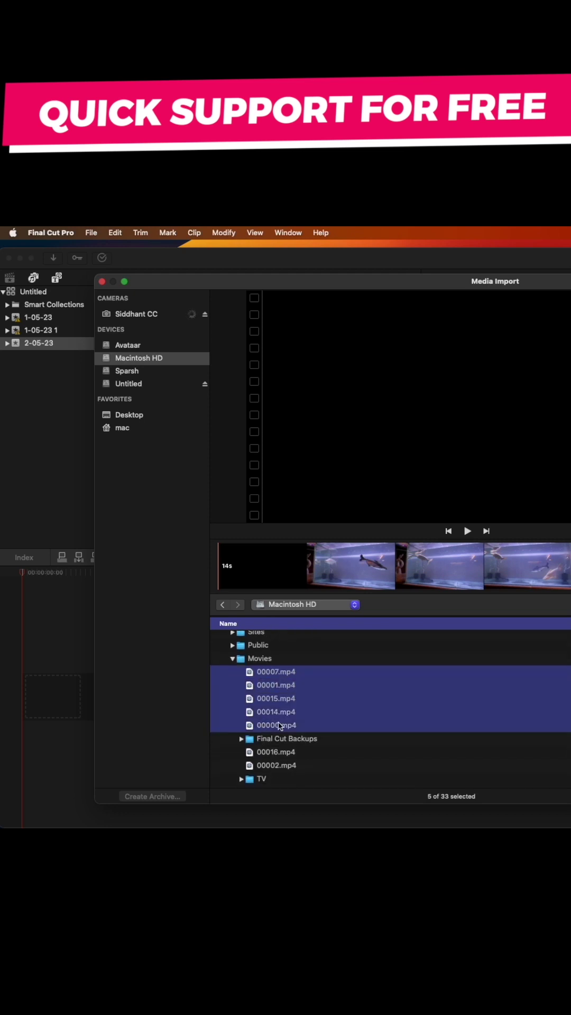